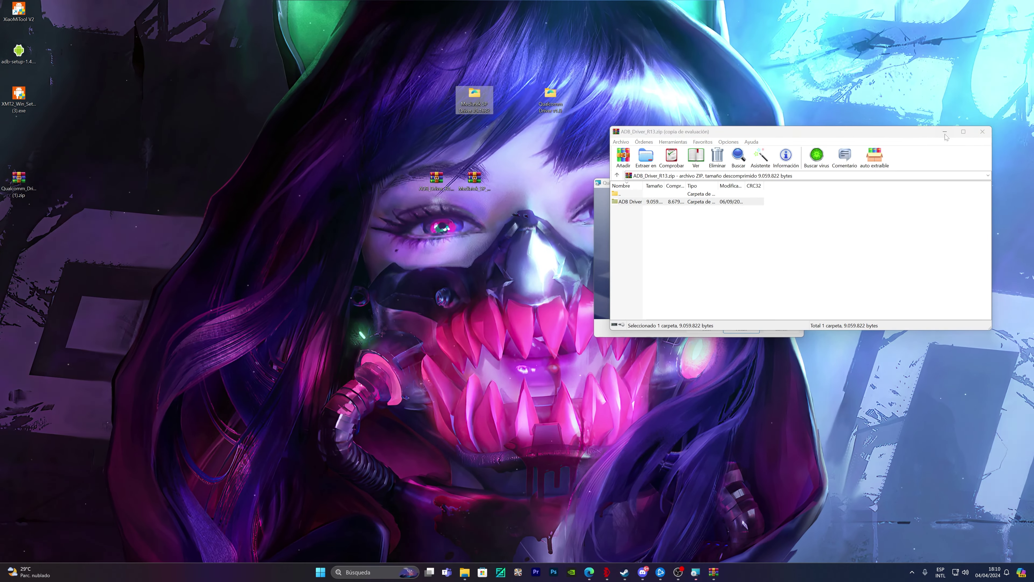
Finish the Qualcomm USB driver installation and rearrange the driver archives and folders on the desktop.
{"action": "left_click", "coordinate": [982, 131]}
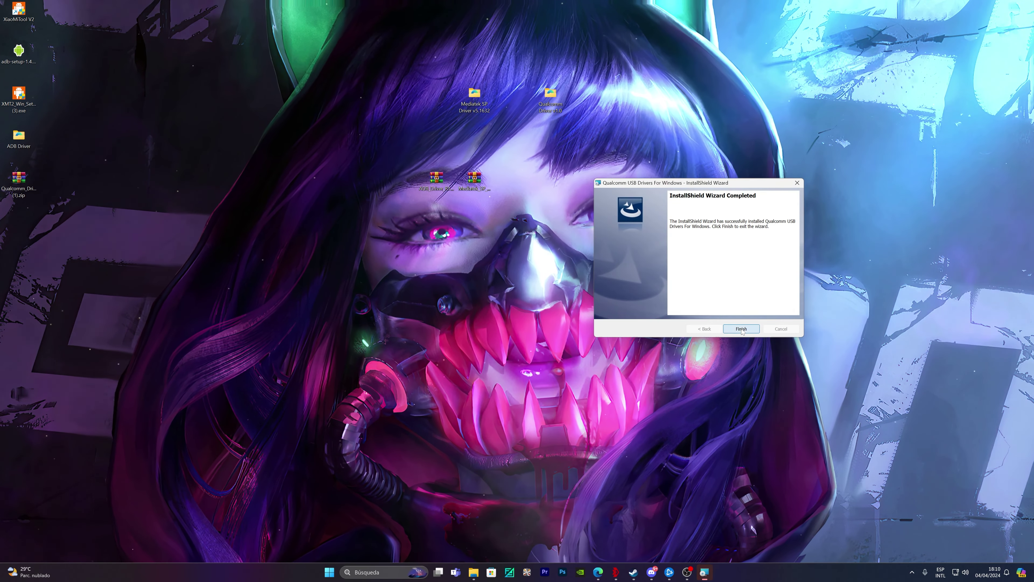
{"action": "left_click", "coordinate": [741, 328]}
{"action": "left_click_drag", "start_coordinate": [436, 179], "coordinate": [25, 267]}
{"action": "left_click_drag", "start_coordinate": [19, 137], "coordinate": [517, 172]}
{"action": "left_click_drag", "start_coordinate": [551, 95], "coordinate": [19, 138]}
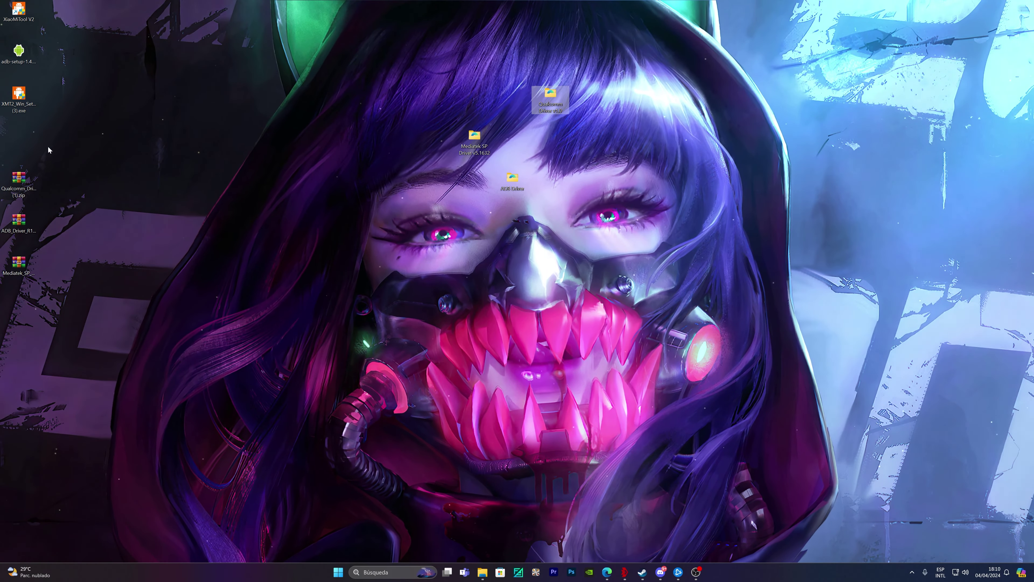
{"action": "left_click_drag", "start_coordinate": [474, 97], "coordinate": [468, 139]}
{"action": "double_click", "coordinate": [469, 137]}
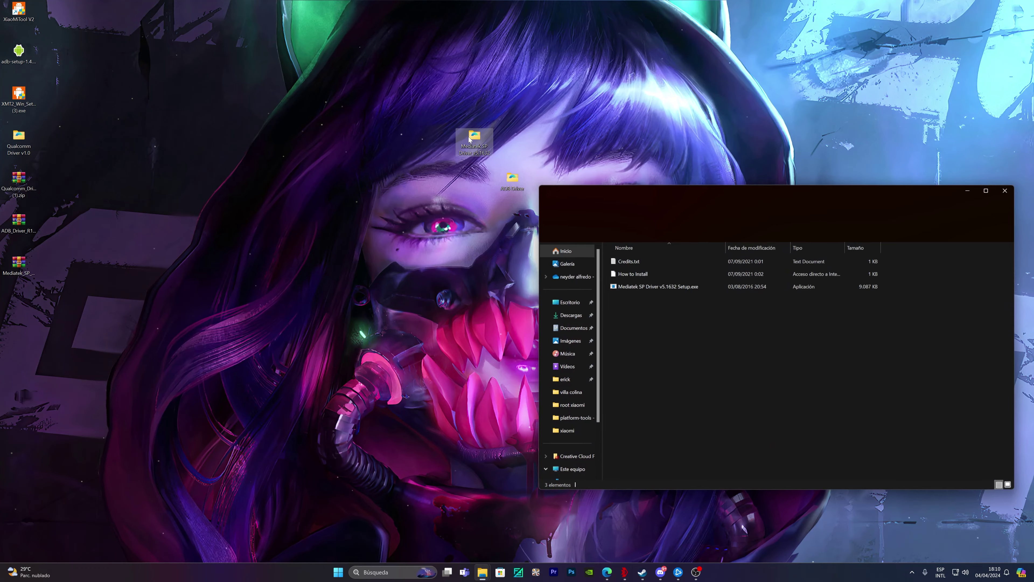
{"action": "double_click", "coordinate": [664, 287]}
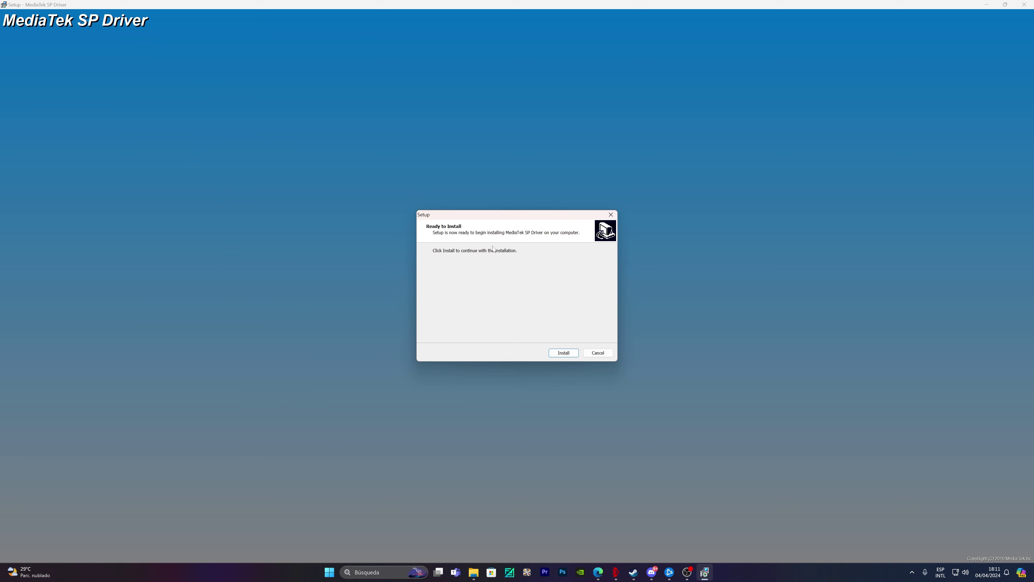
{"action": "left_click", "coordinate": [611, 357]}
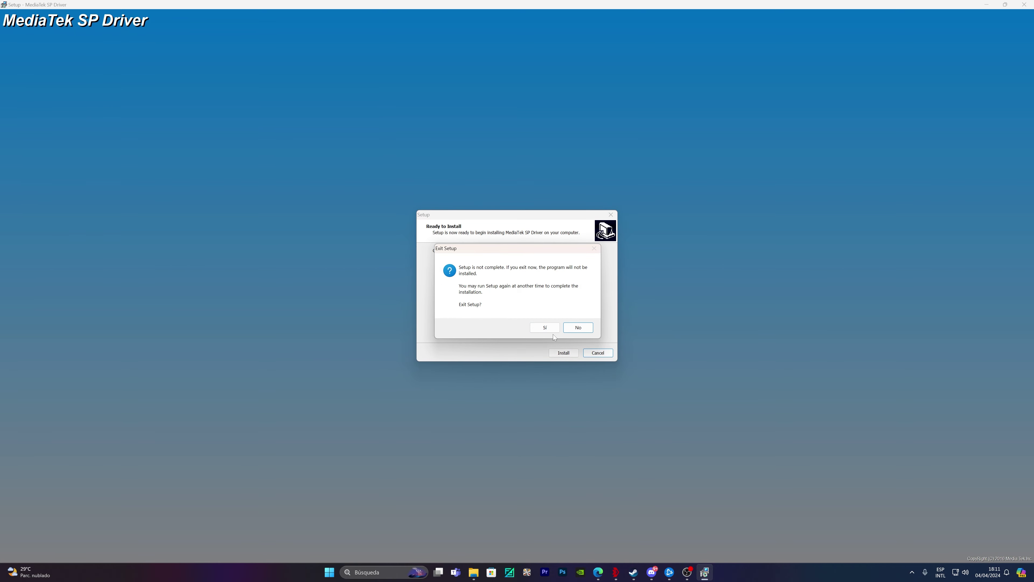
{"action": "left_click", "coordinate": [549, 328]}
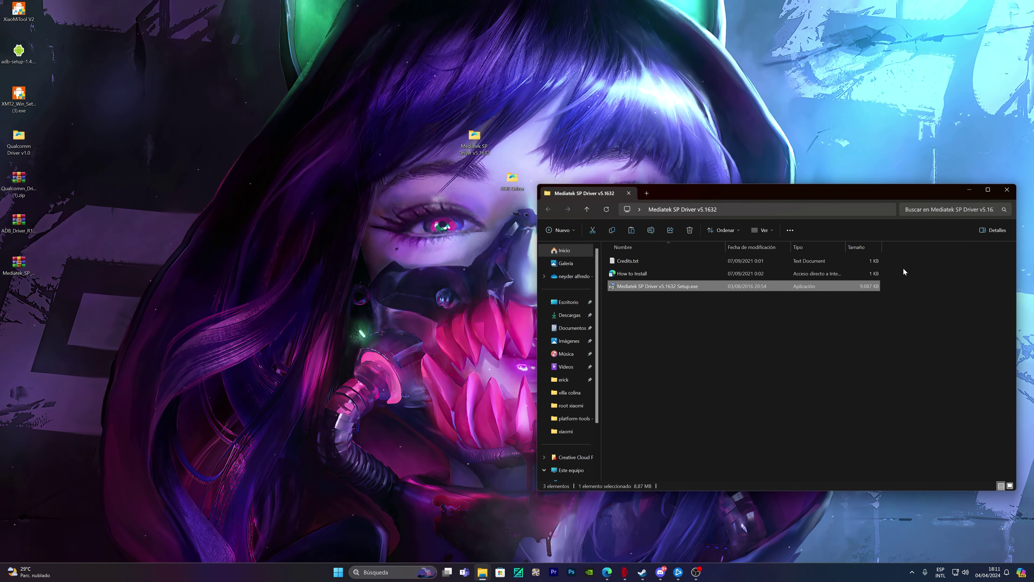
{"action": "left_click", "coordinate": [1007, 189]}
Line up the Mediatek SP Driver folder with the other desktop icons and check the contents of the ADB Driver folder.
{"action": "left_click_drag", "start_coordinate": [475, 139], "coordinate": [155, 305]}
{"action": "double_click", "coordinate": [512, 180]}
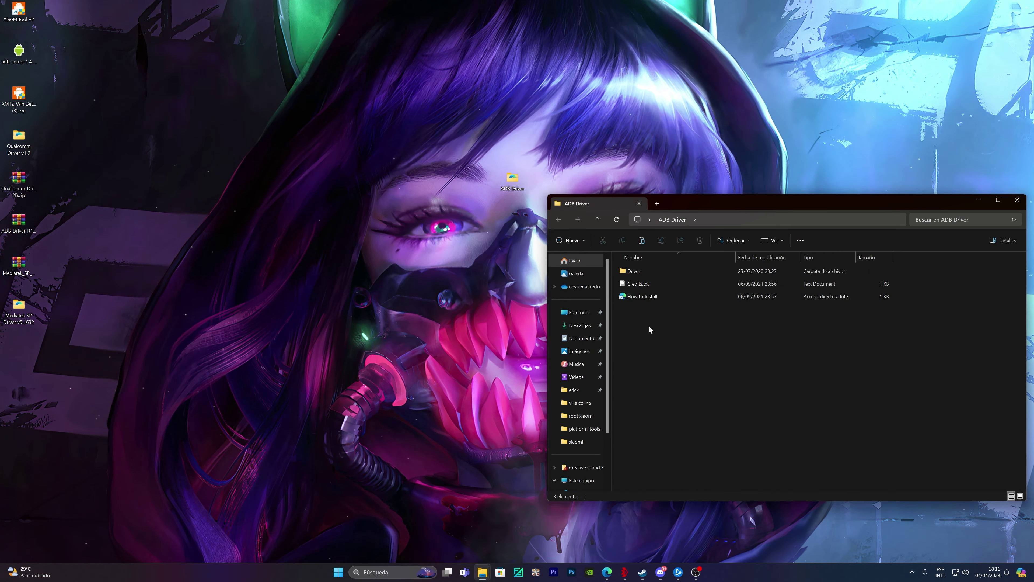
{"action": "double_click", "coordinate": [634, 271]}
{"action": "key", "text": "alt+F4"}
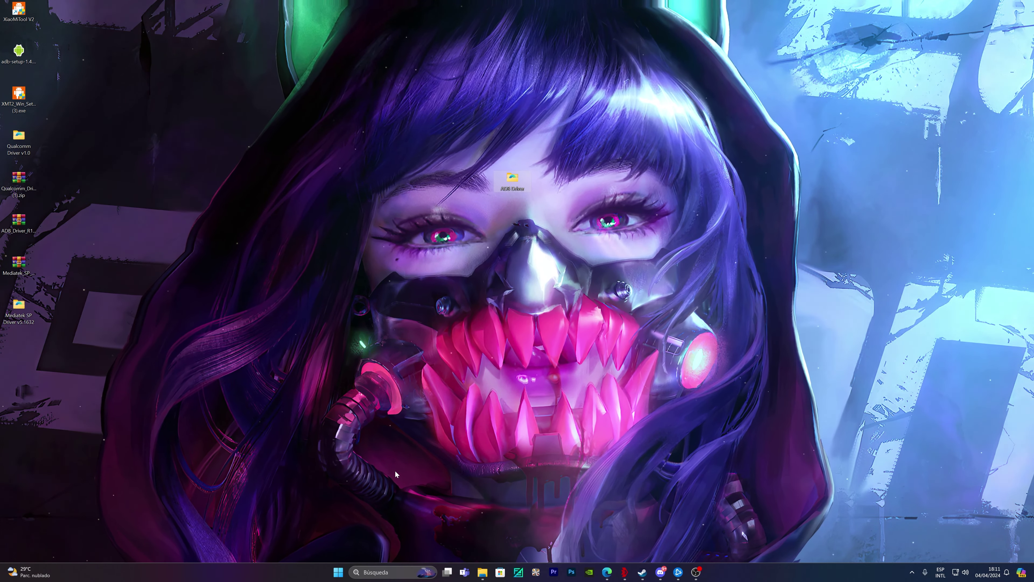
Open the Device Manager and reposition its window.
{"action": "key", "text": "super+x"}
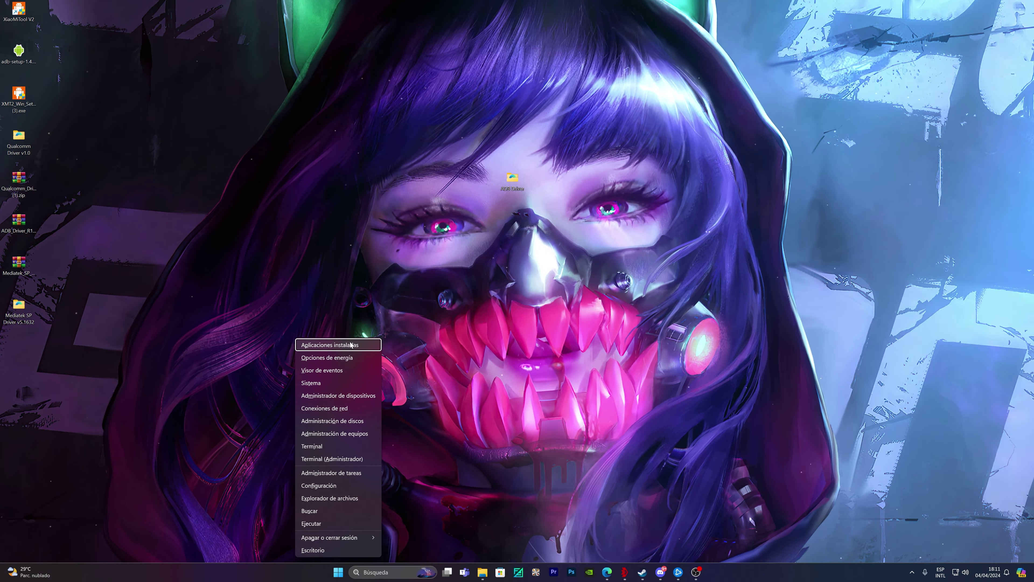
{"action": "left_click", "coordinate": [333, 397]}
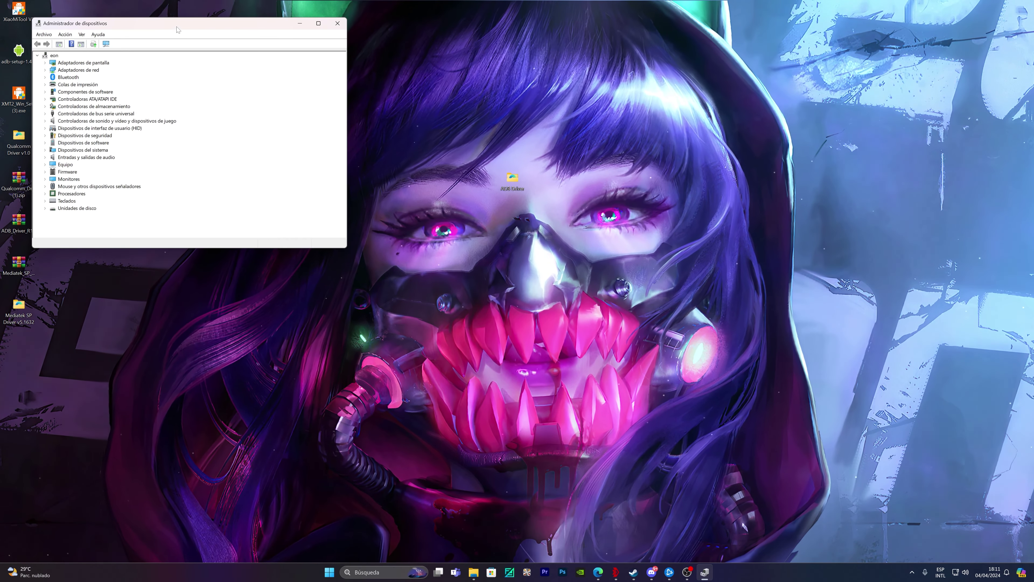
{"action": "left_click_drag", "start_coordinate": [177, 29], "coordinate": [213, 52]}
Search Windows for "admin", open Administrador de dispositivos from the results and close the duplicate window.
{"action": "key", "text": "super+s"}
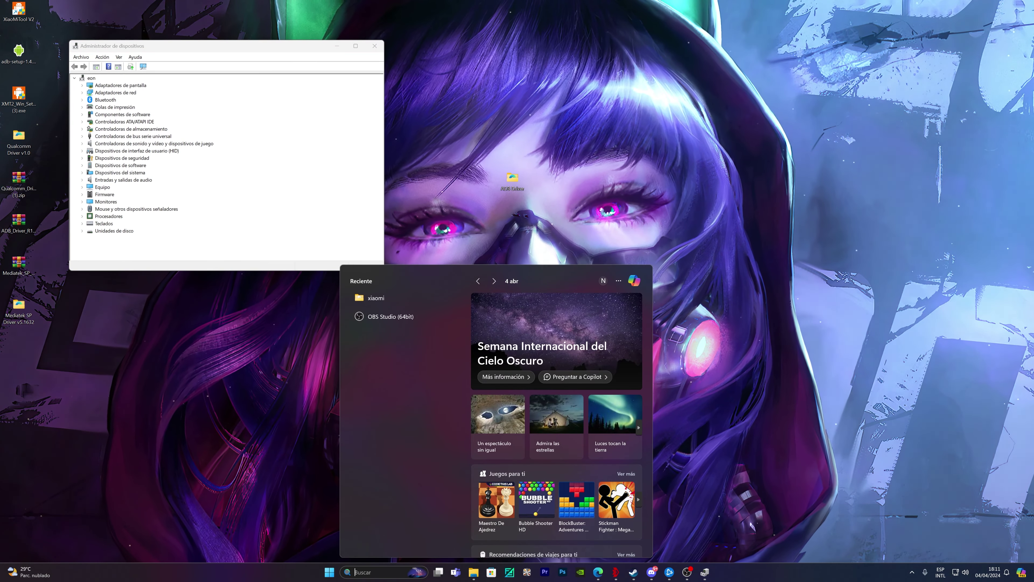
{"action": "type", "text": "admin"}
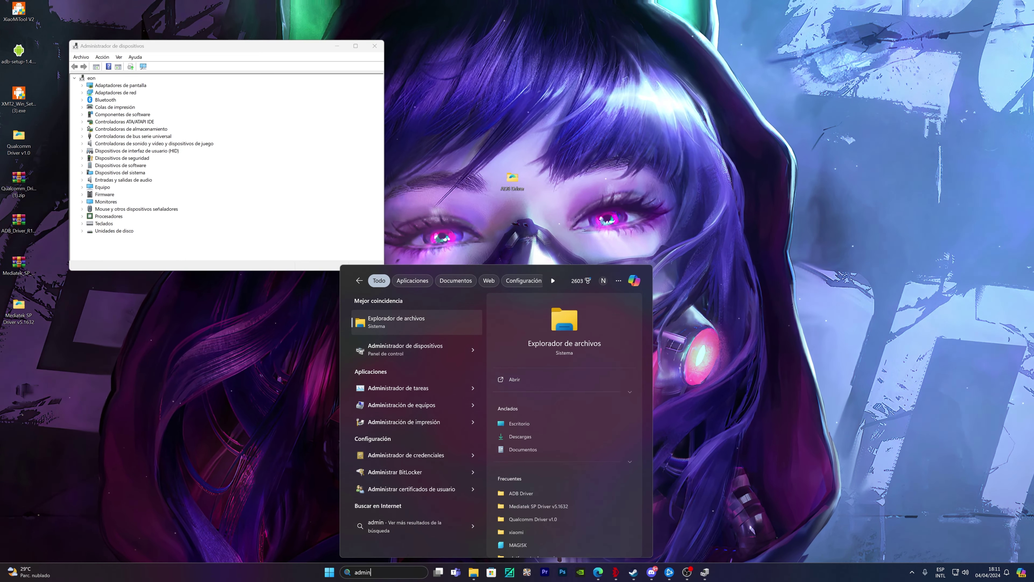
{"action": "left_click", "coordinate": [405, 349]}
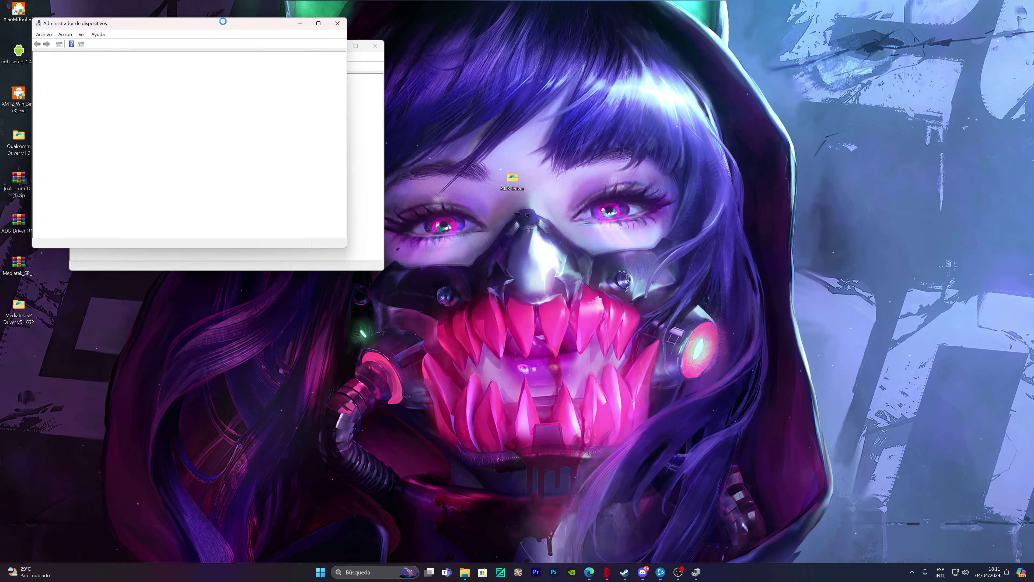
{"action": "left_click", "coordinate": [375, 46]}
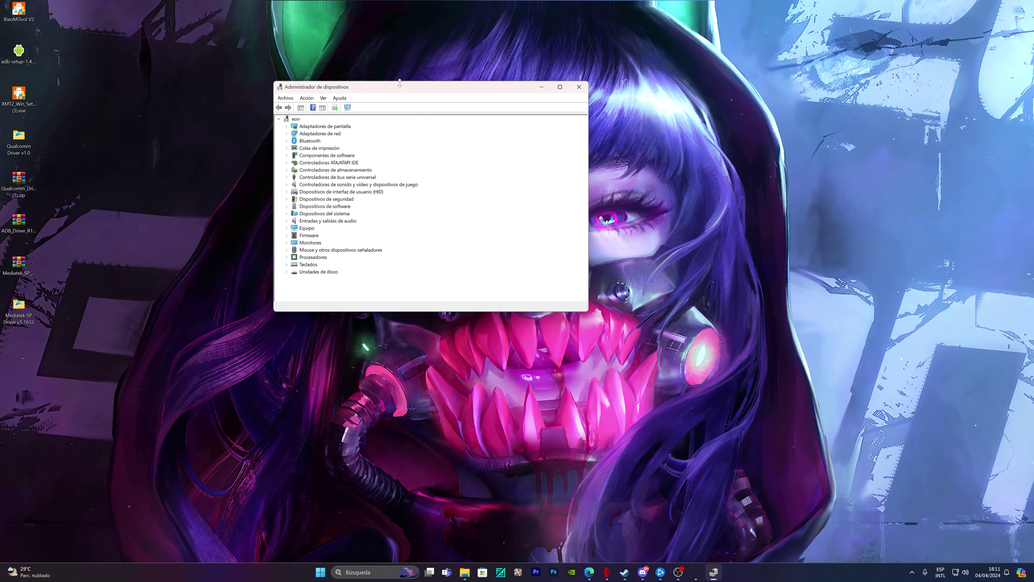
{"action": "left_click_drag", "start_coordinate": [390, 78], "coordinate": [464, 81]}
Add drivers to the system from the ADB Driver folder on the desktop, with subfolders included.
{"action": "left_click", "coordinate": [391, 100]}
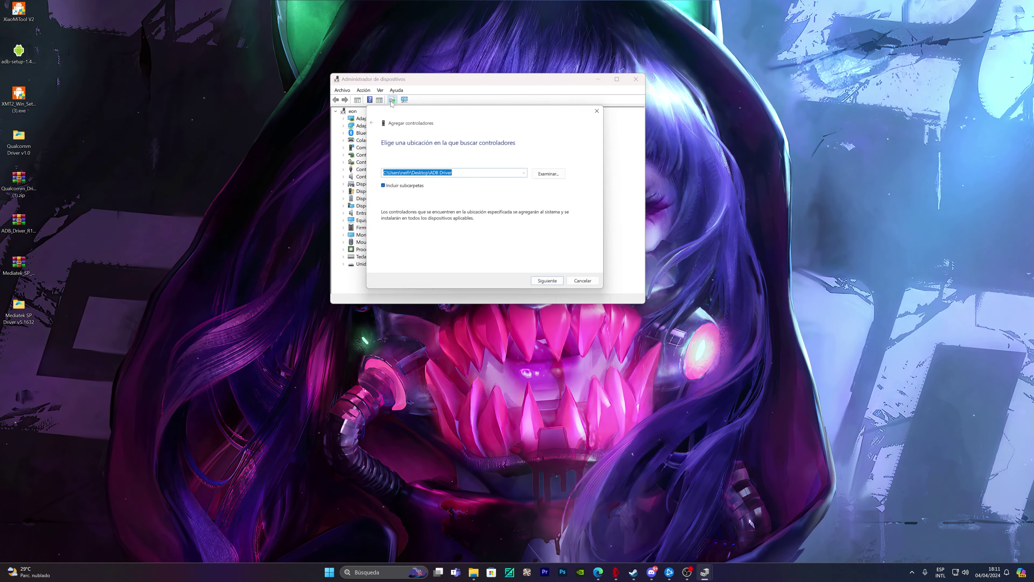
{"action": "left_click", "coordinate": [554, 175]}
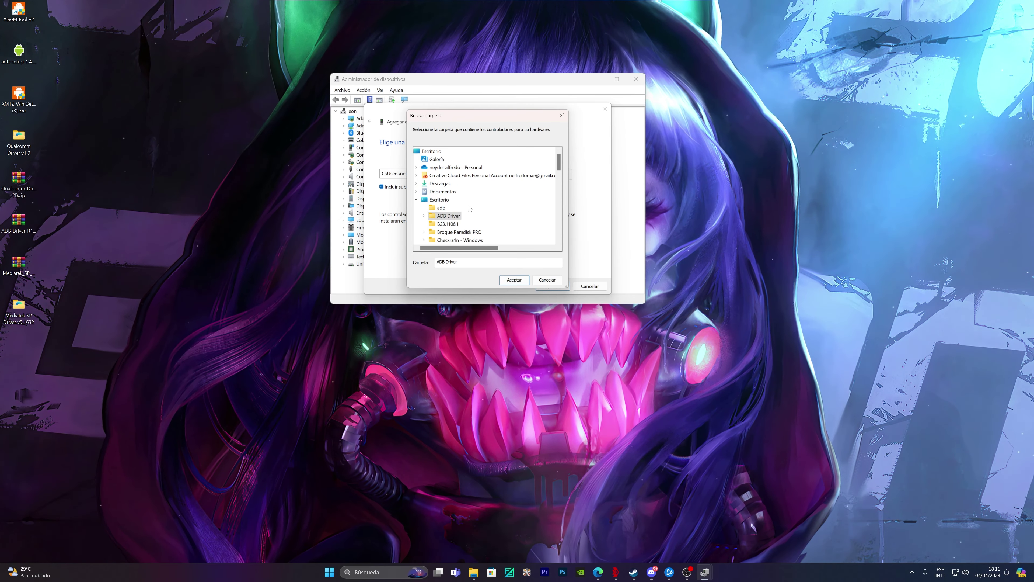
{"action": "double_click", "coordinate": [445, 218]}
{"action": "left_click", "coordinate": [515, 281]}
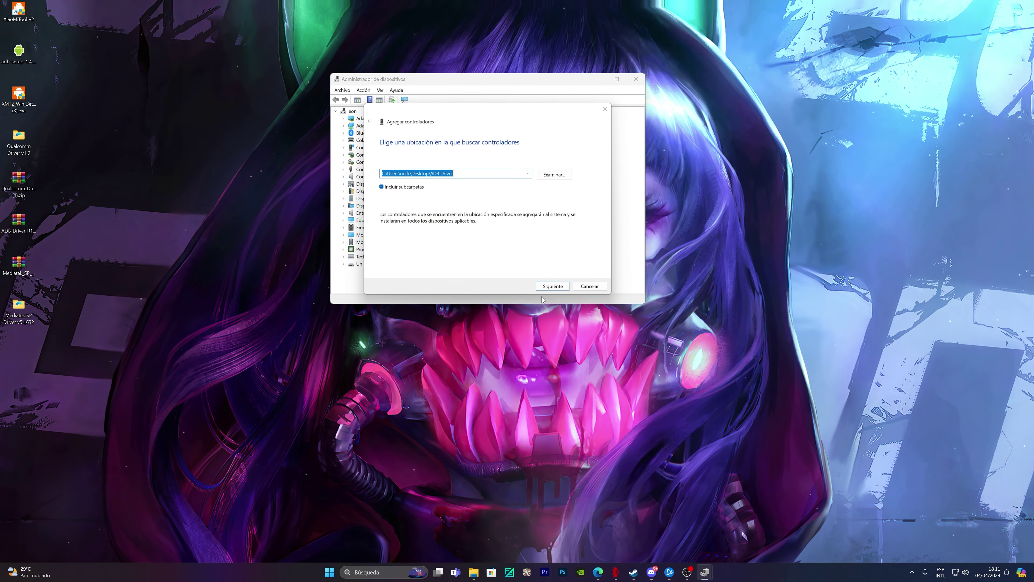
{"action": "left_click", "coordinate": [547, 286]}
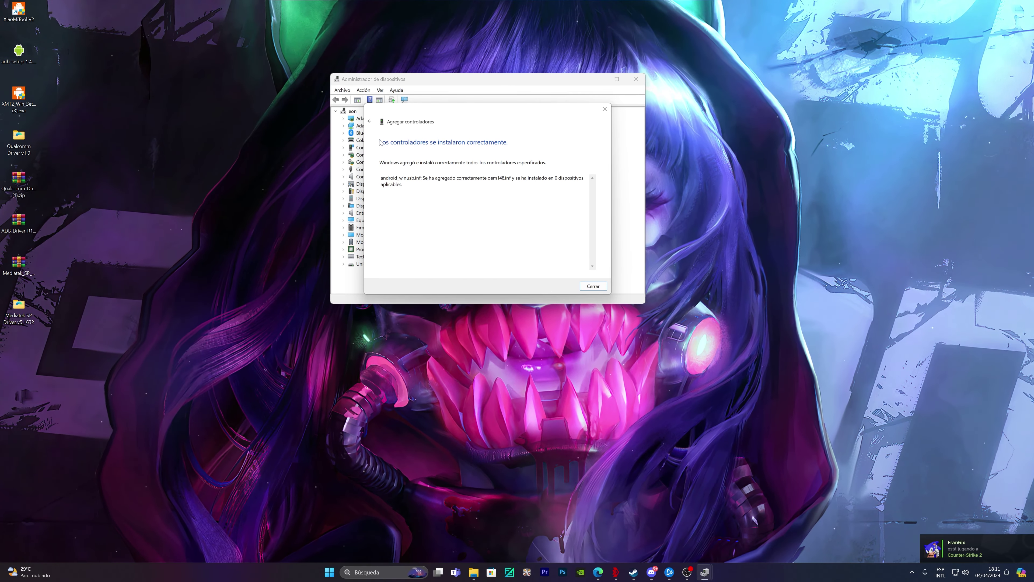
{"action": "left_click", "coordinate": [594, 286]}
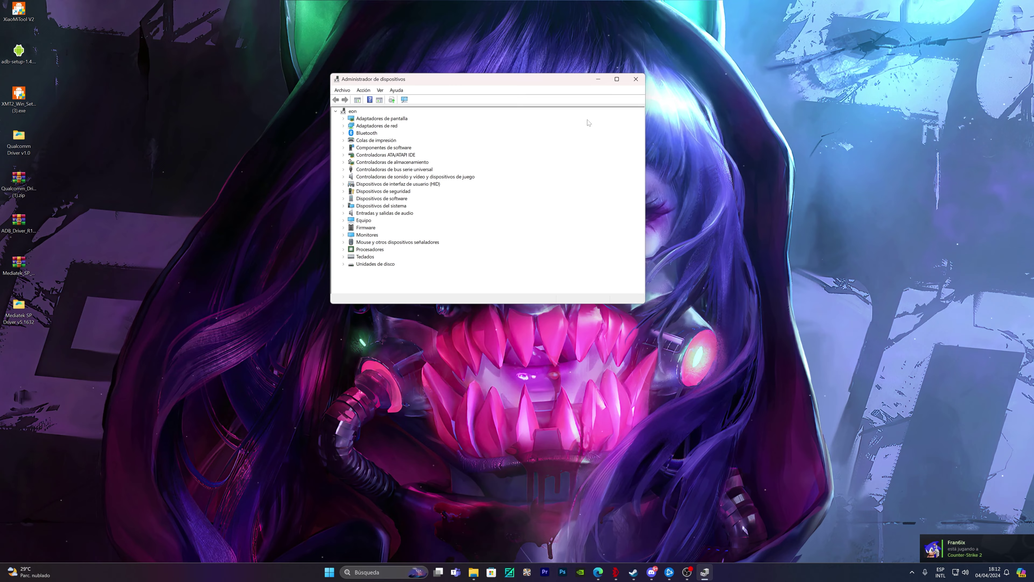
Add drivers again, using the Driver subfolder inside the desktop's ADB Driver folder as the search location.
{"action": "left_click_drag", "start_coordinate": [483, 76], "coordinate": [739, 122]}
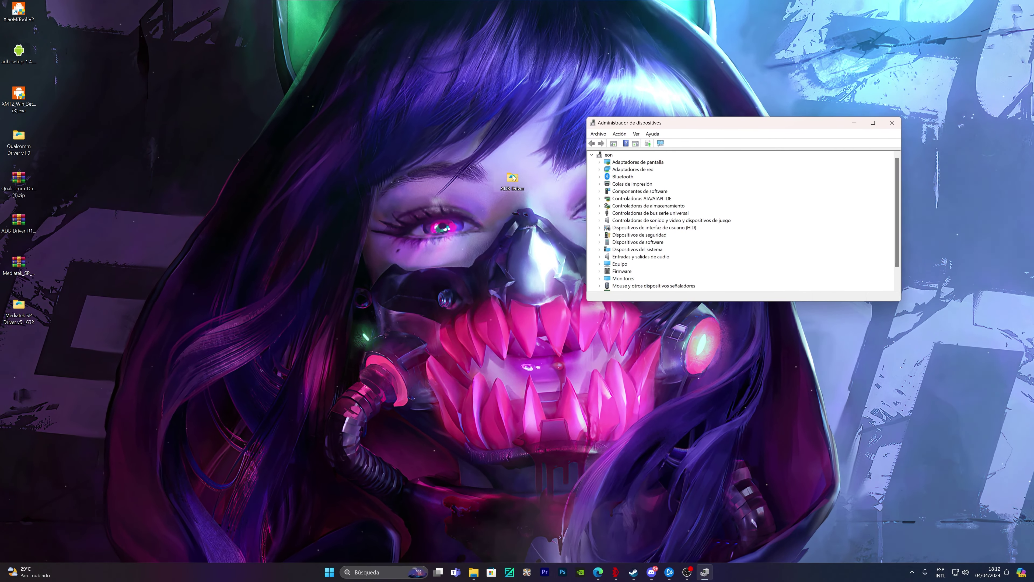
{"action": "left_click", "coordinate": [620, 133]}
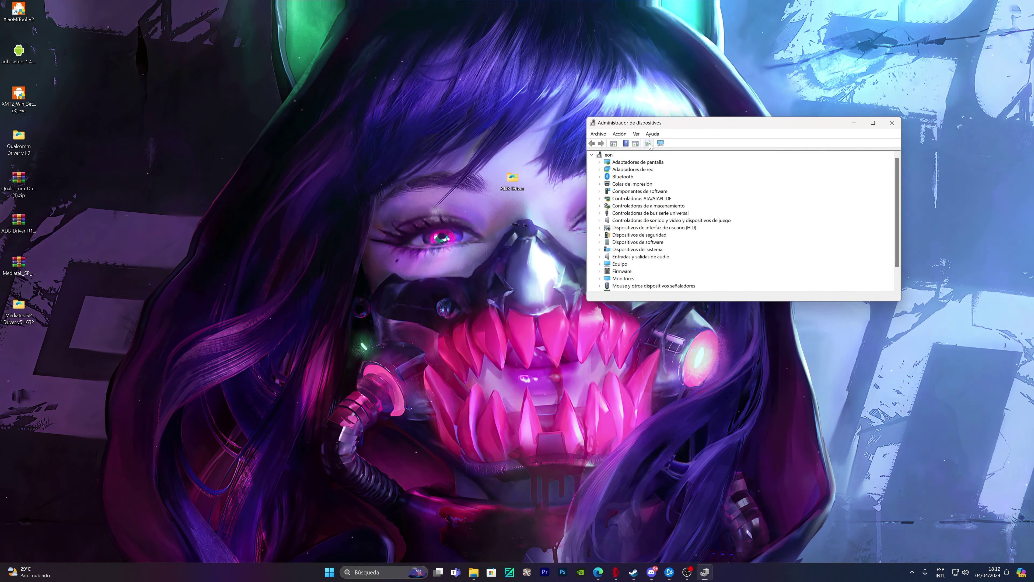
{"action": "left_click", "coordinate": [641, 151]}
{"action": "left_click", "coordinate": [810, 195]}
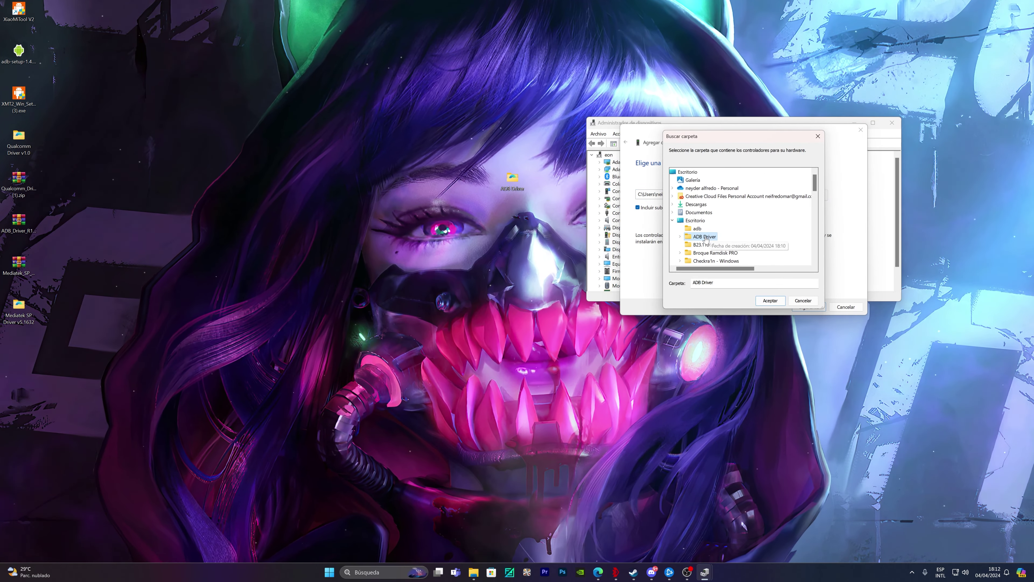
{"action": "left_click", "coordinate": [680, 237]}
{"action": "double_click", "coordinate": [707, 221]}
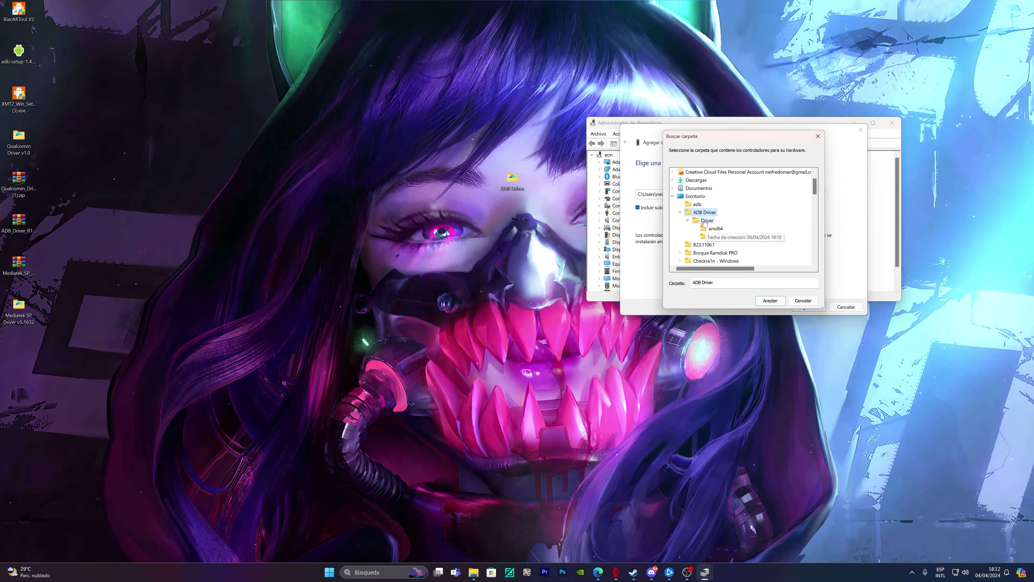
{"action": "left_click", "coordinate": [770, 301]}
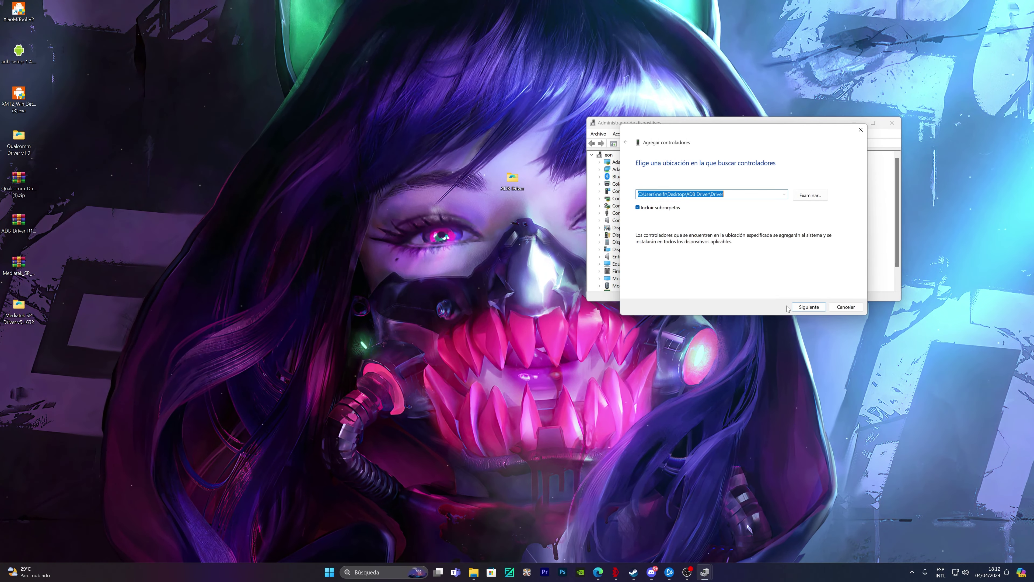
{"action": "left_click", "coordinate": [809, 307]}
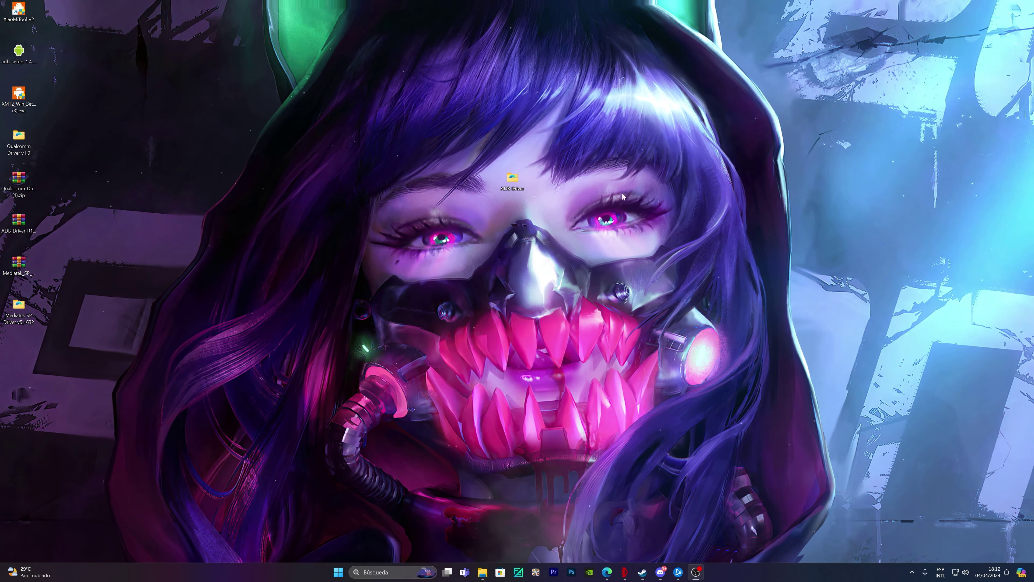
Line up the ADB Driver folder beneath the other driver files on the desktop.
{"action": "left_click_drag", "start_coordinate": [437, 124], "coordinate": [468, 245]}
{"action": "left_click_drag", "start_coordinate": [512, 179], "coordinate": [19, 351]}
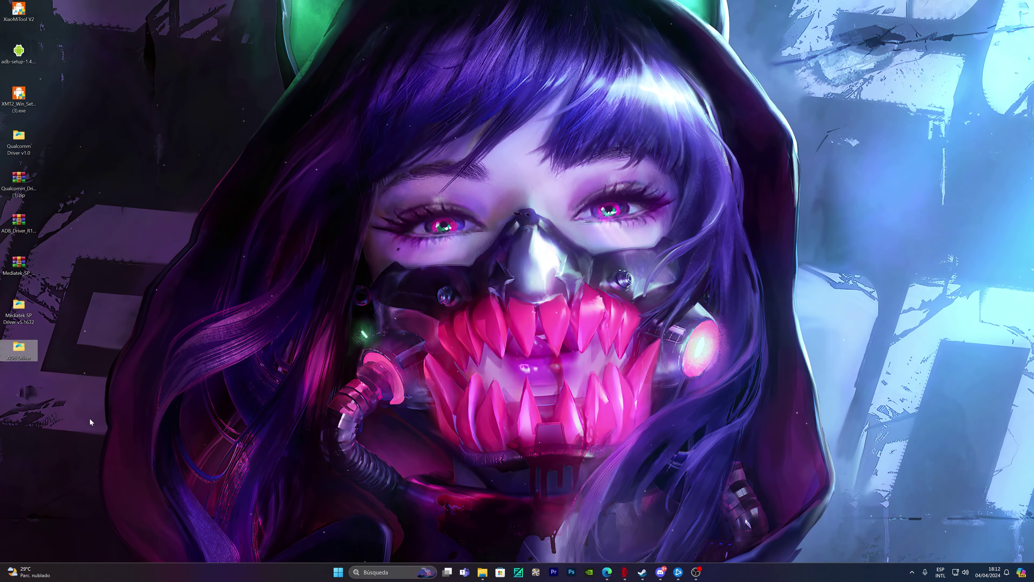
{"action": "left_click_drag", "start_coordinate": [74, 419], "coordinate": [5, 171]}
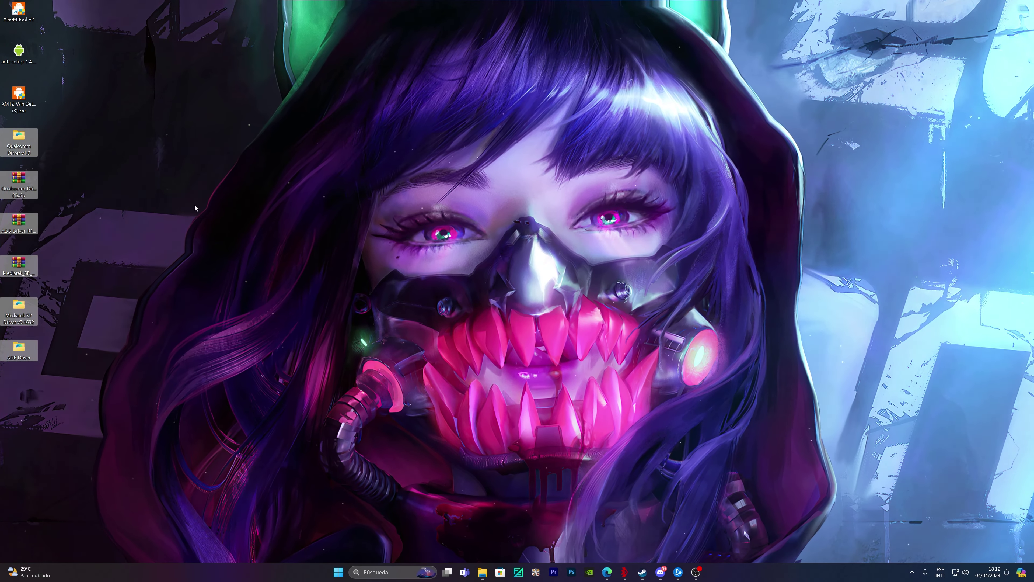
{"action": "left_click", "coordinate": [295, 229]}
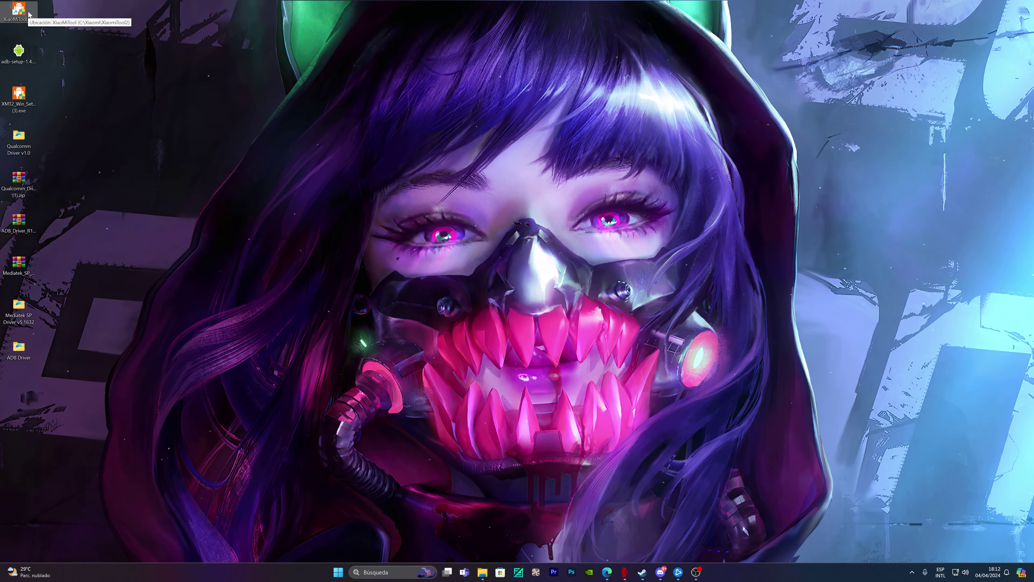
Launch XiaoMiTool V2, agree to its disclaimer and choose to modify a normally working device.
{"action": "double_click", "coordinate": [19, 11]}
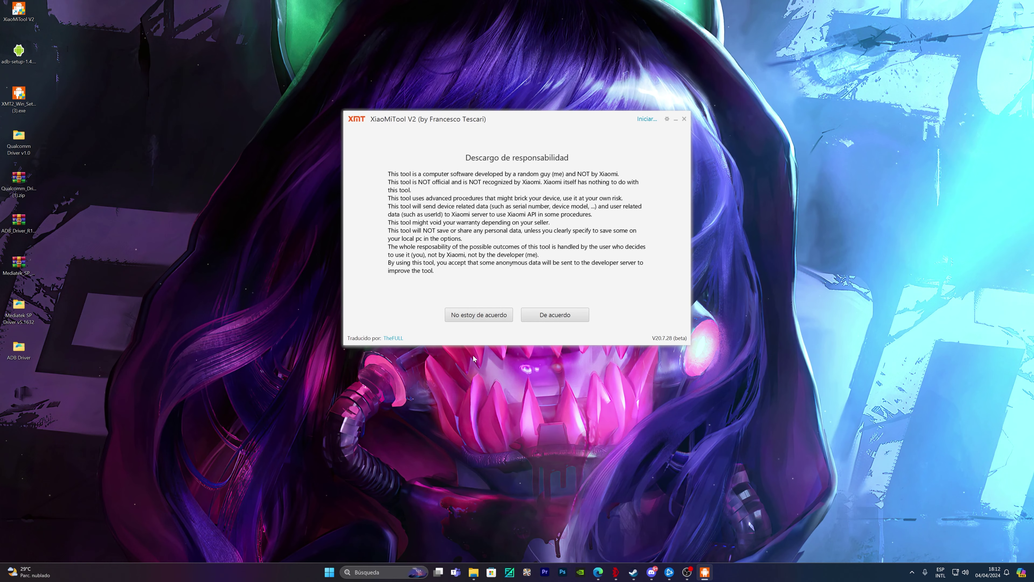
{"action": "left_click", "coordinate": [553, 317]}
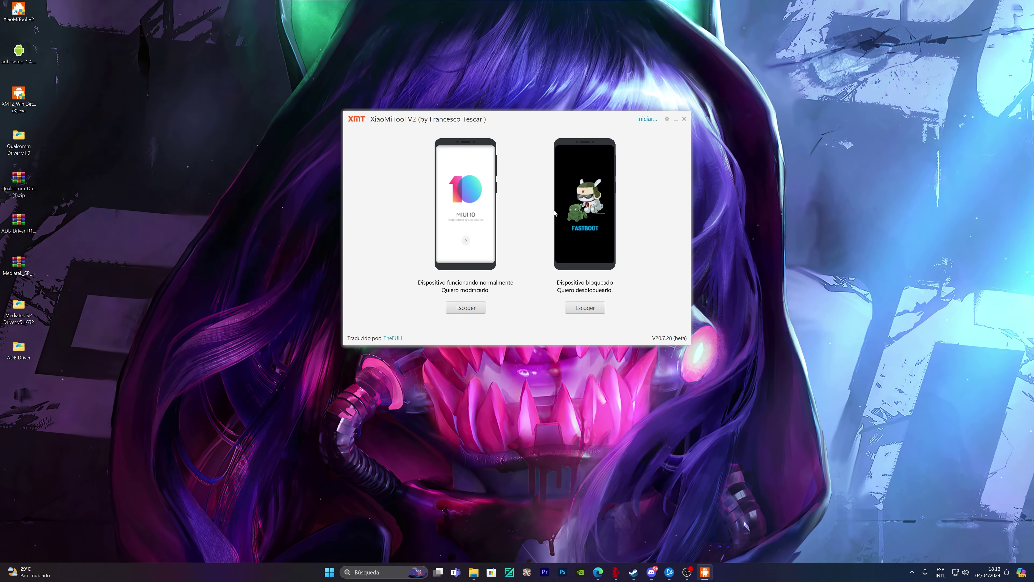
{"action": "left_click_drag", "start_coordinate": [548, 116], "coordinate": [580, 112]}
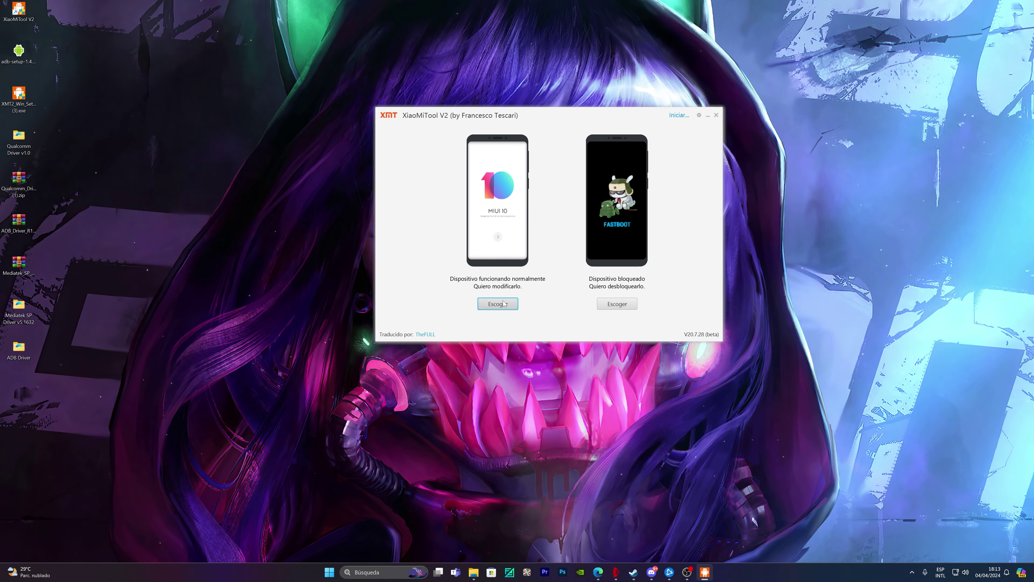
{"action": "left_click", "coordinate": [505, 198]}
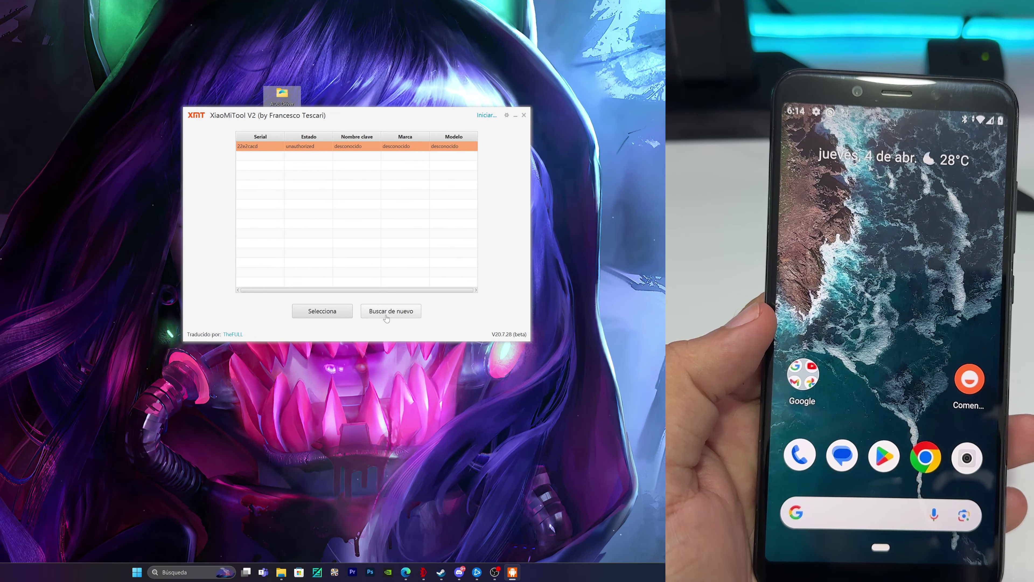
Rescan for the connected phone, select the Mi A2 and choose the "Mods, root y twrp" procedure category.
{"action": "left_click", "coordinate": [388, 317]}
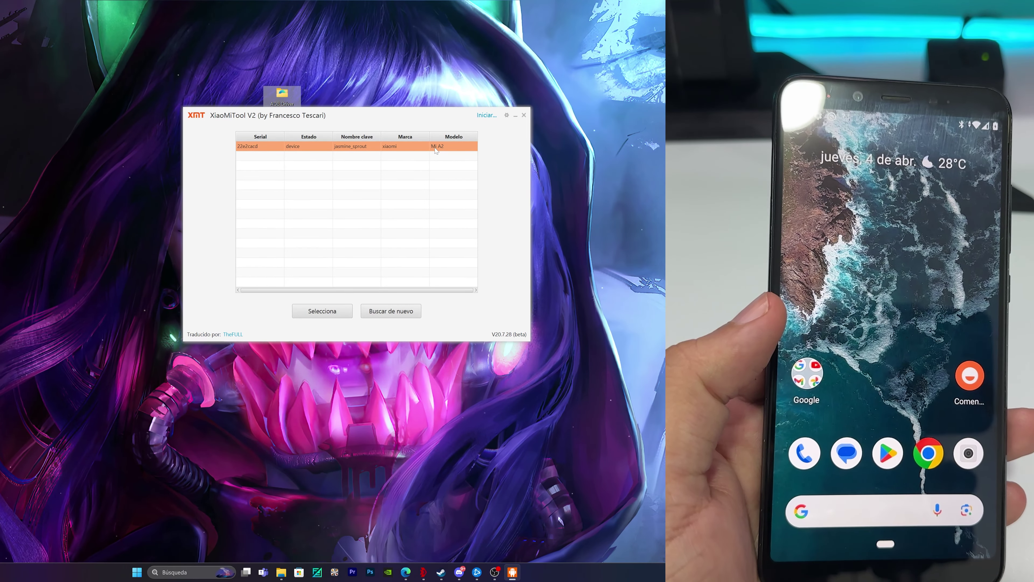
{"action": "left_click", "coordinate": [311, 311]}
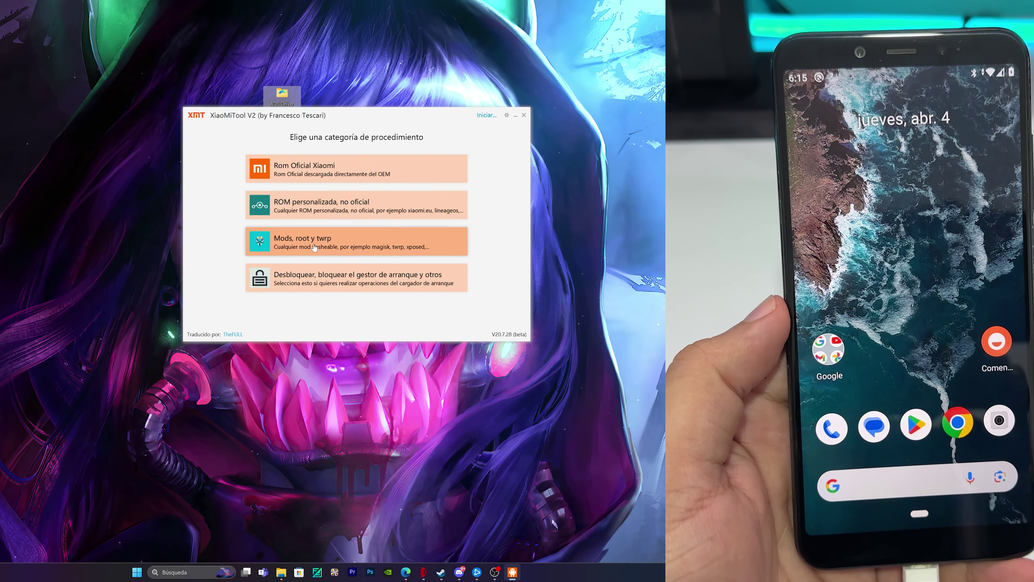
{"action": "left_click", "coordinate": [314, 247]}
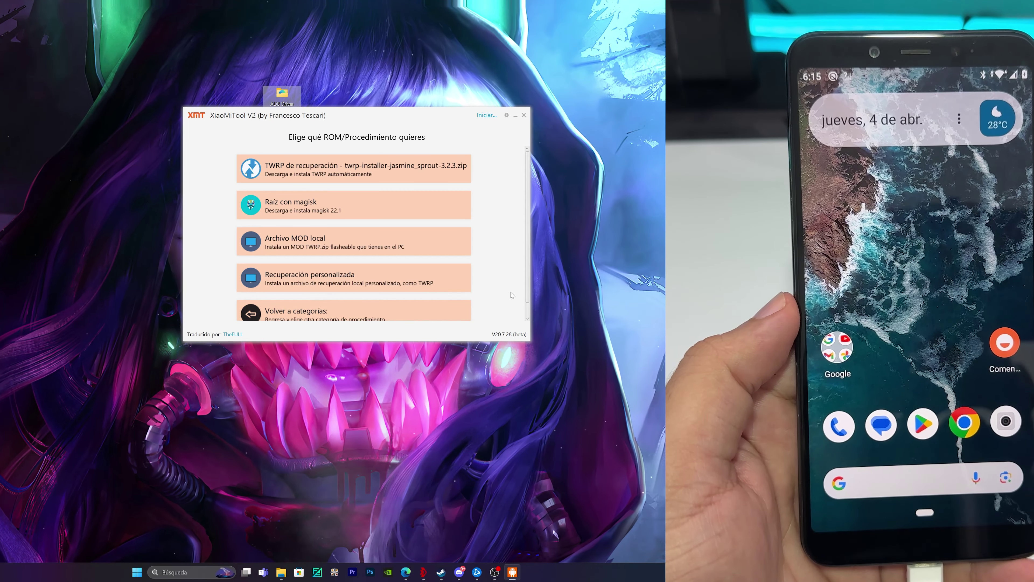